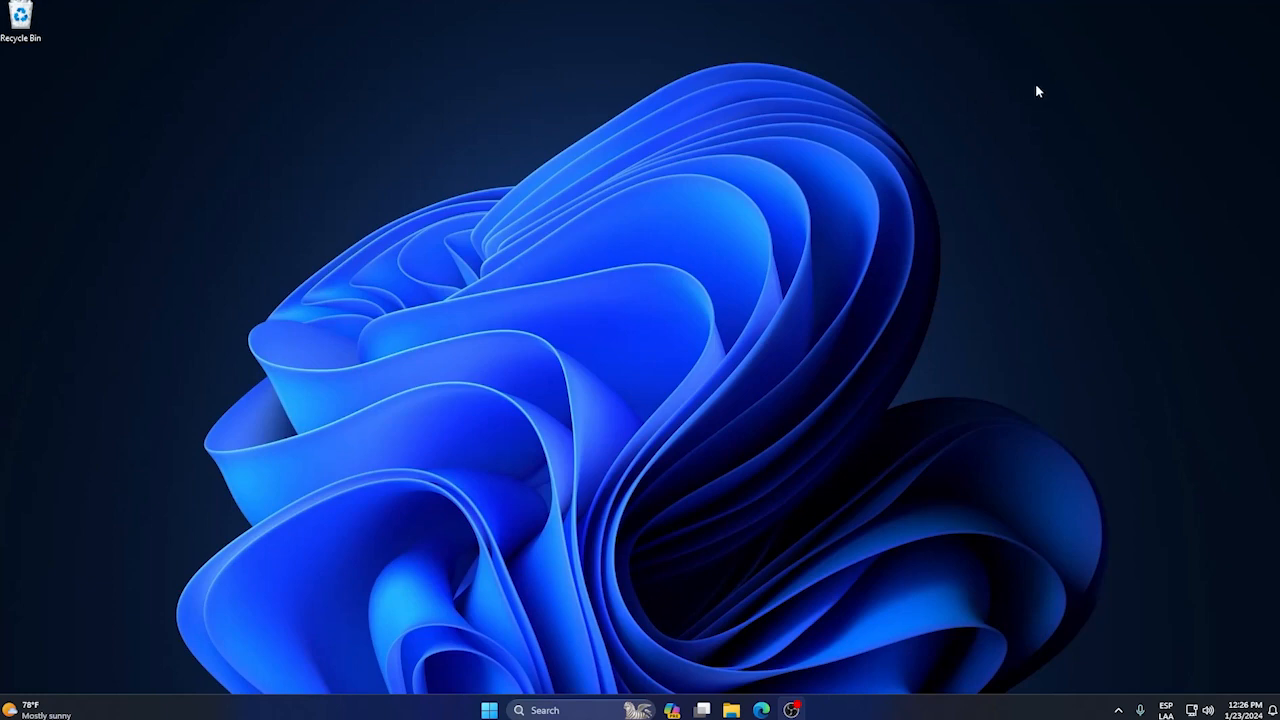
Launch Microsoft Edge from the taskbar and focus the address bar on the new tab
{"action": "left_click", "coordinate": [761, 710]}
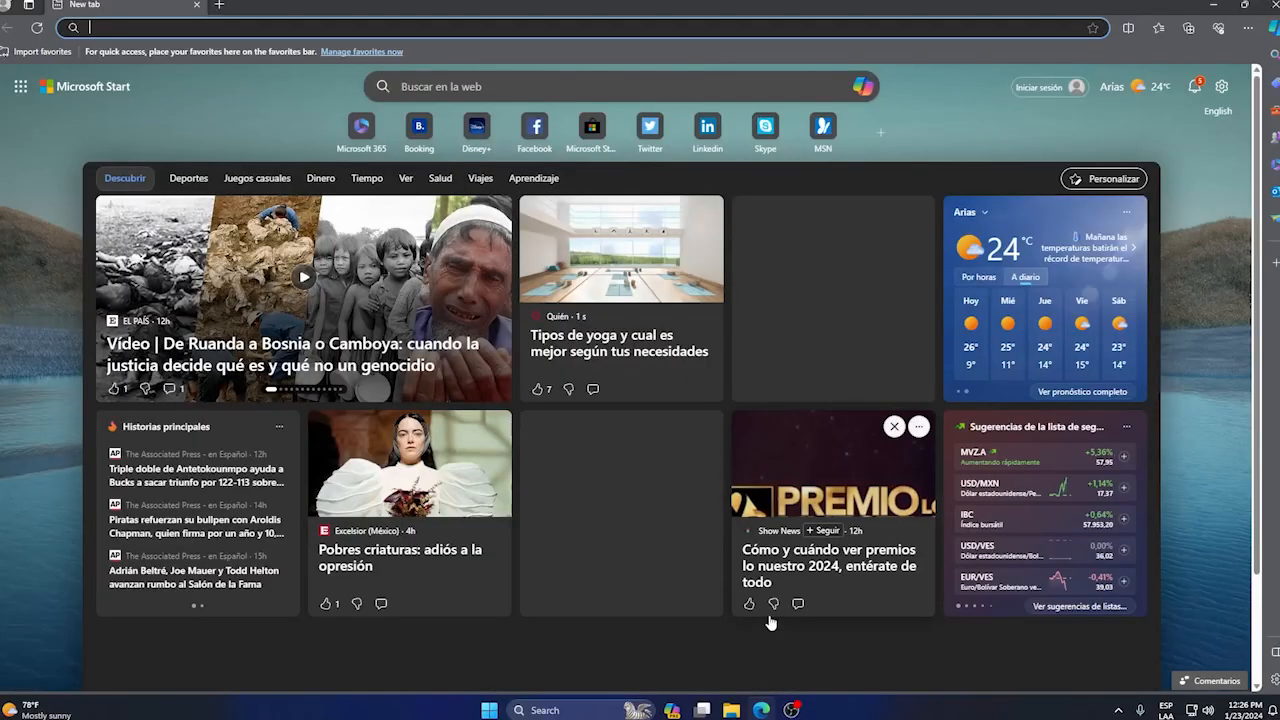
{"action": "left_click", "coordinate": [173, 28]}
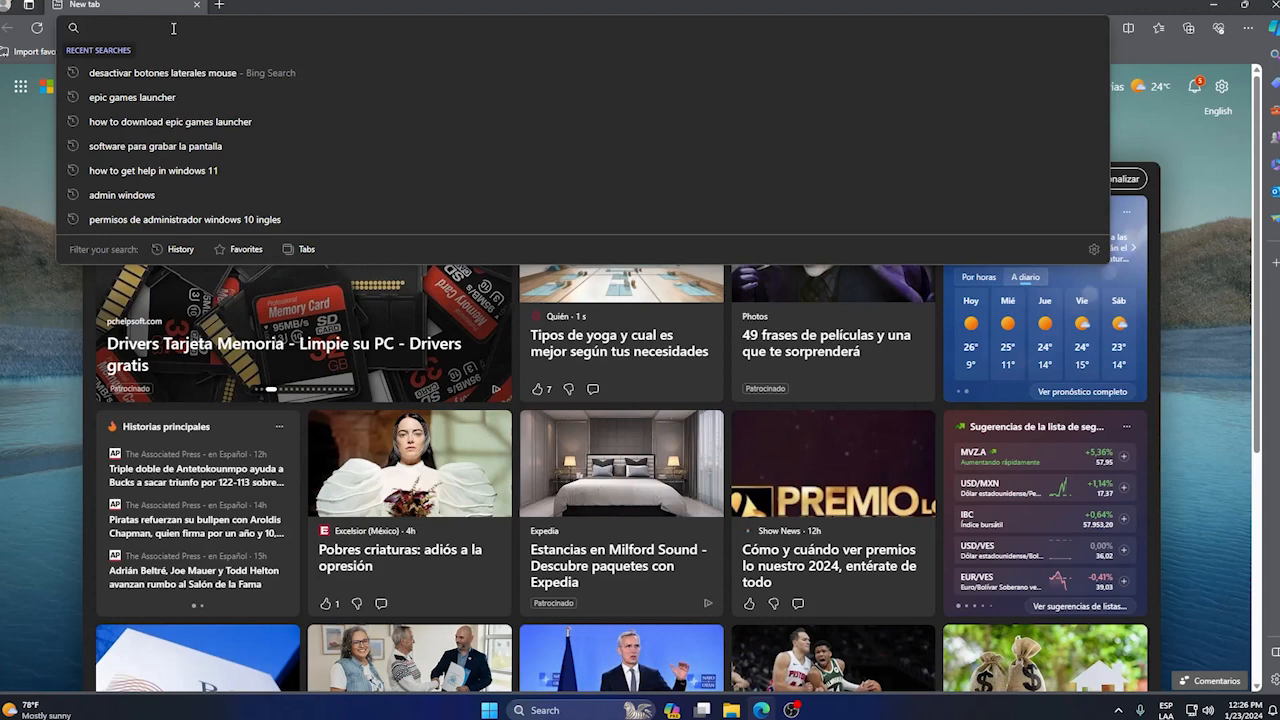
{"action": "type", "text": "google.com"}
Go to Google and run a search for 'epic games launcher'
{"action": "key", "text": "Return"}
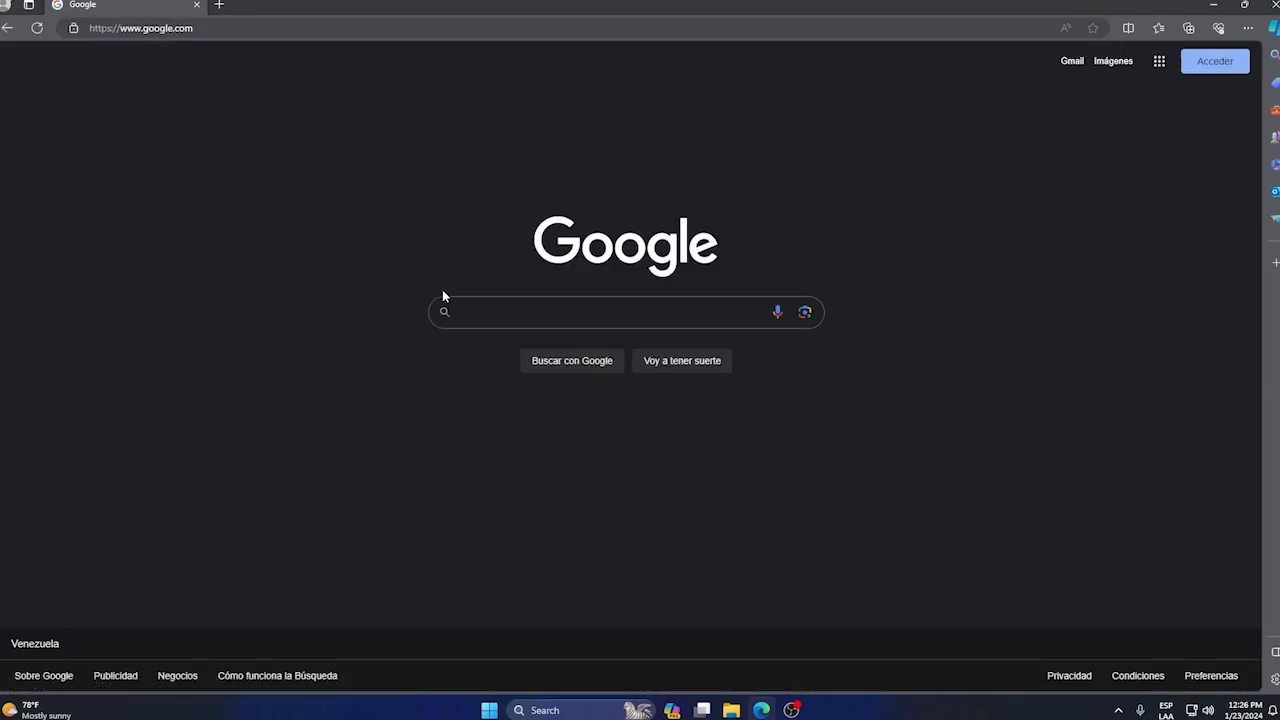
{"action": "left_click", "coordinate": [494, 312]}
{"action": "type", "text": "epic games"}
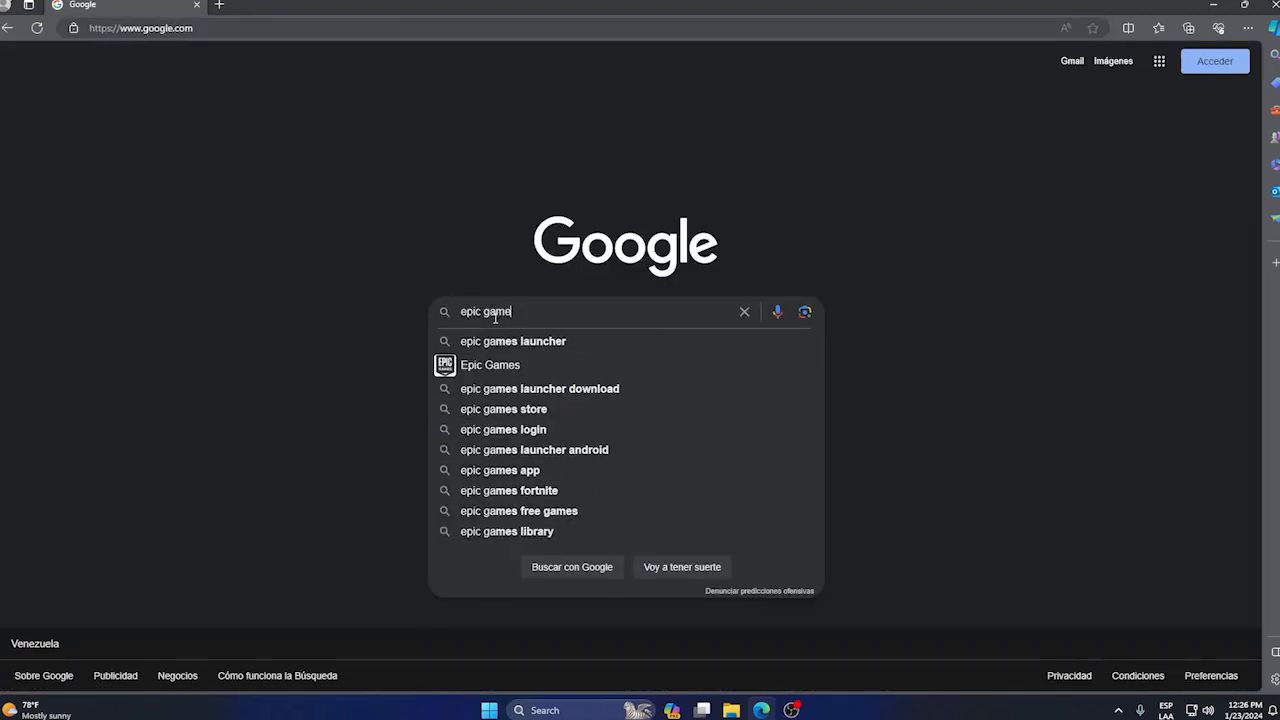
{"action": "type", "text": " launcher"}
{"action": "key", "text": "Return"}
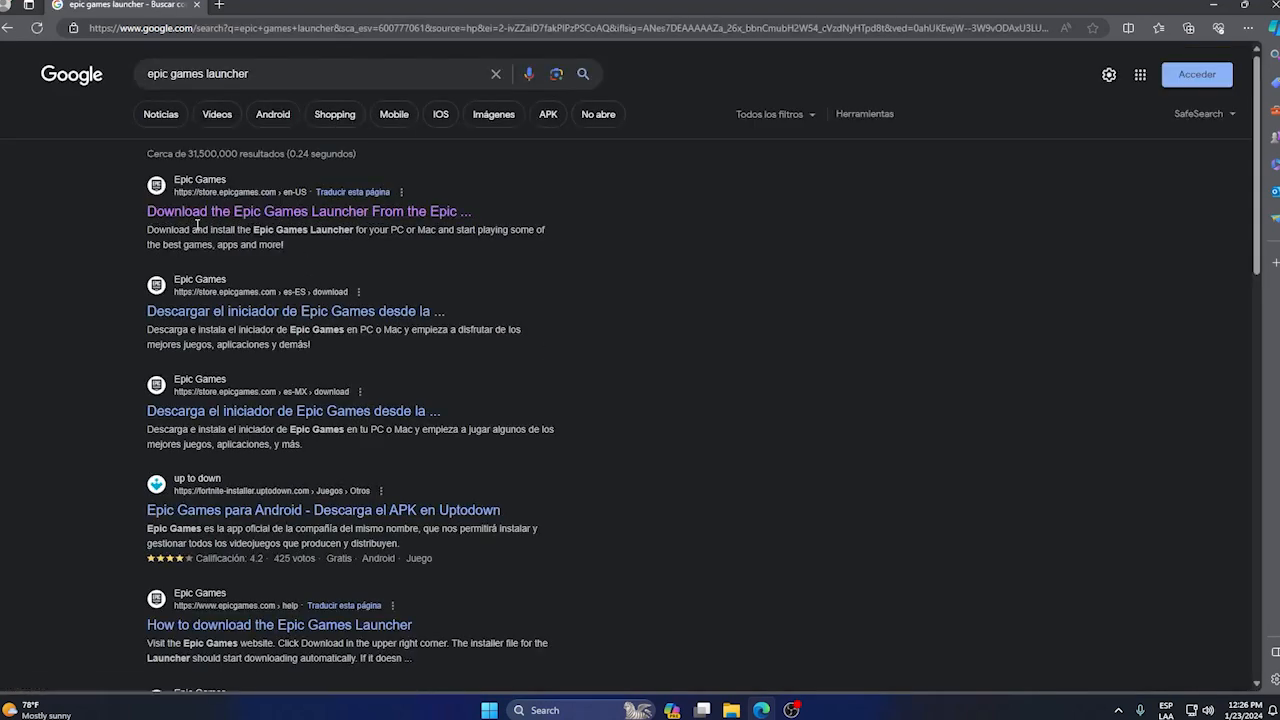
From the first search result, download the Epic Games Launcher installer and check its progress
{"action": "left_click", "coordinate": [290, 211]}
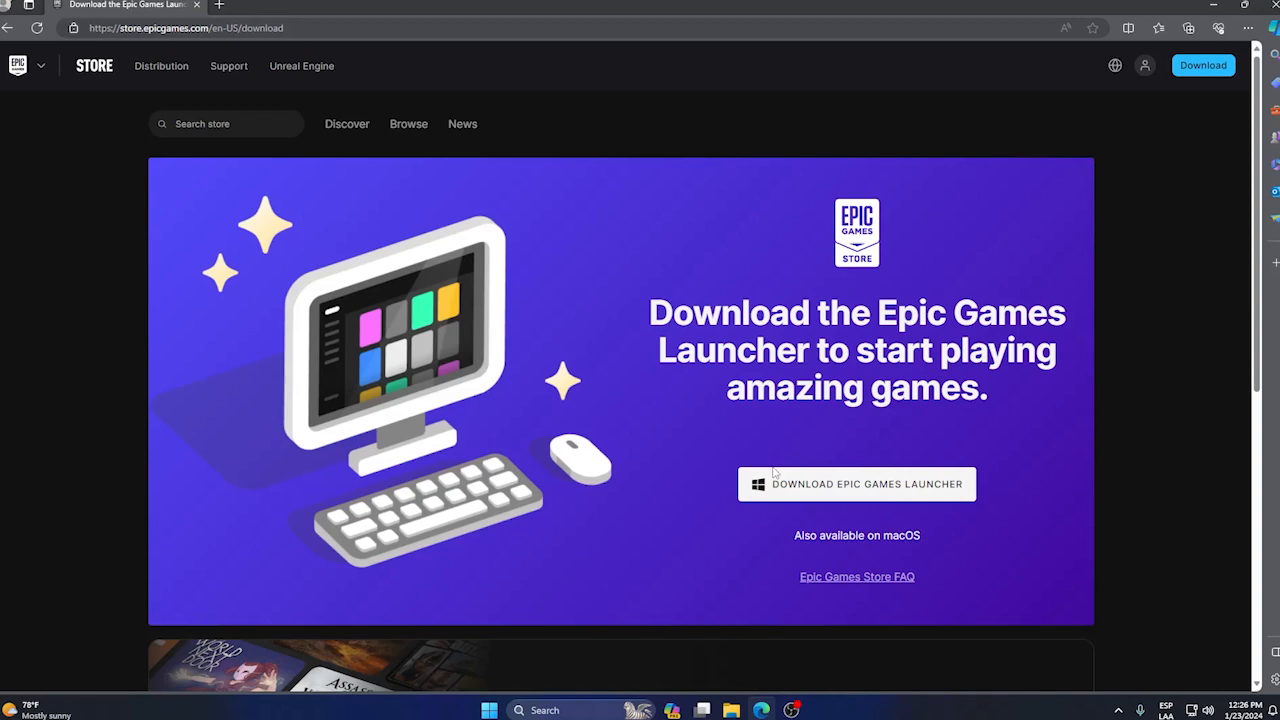
{"action": "left_click", "coordinate": [812, 490]}
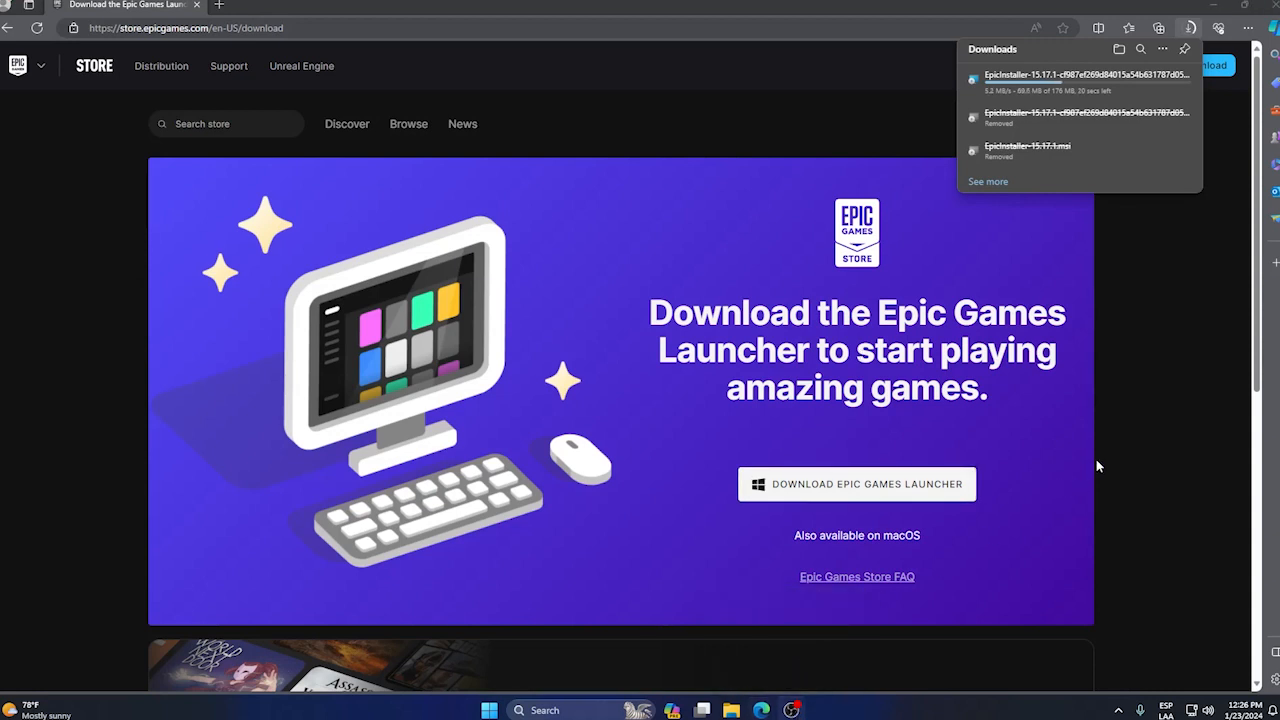
{"action": "left_click", "coordinate": [1188, 28]}
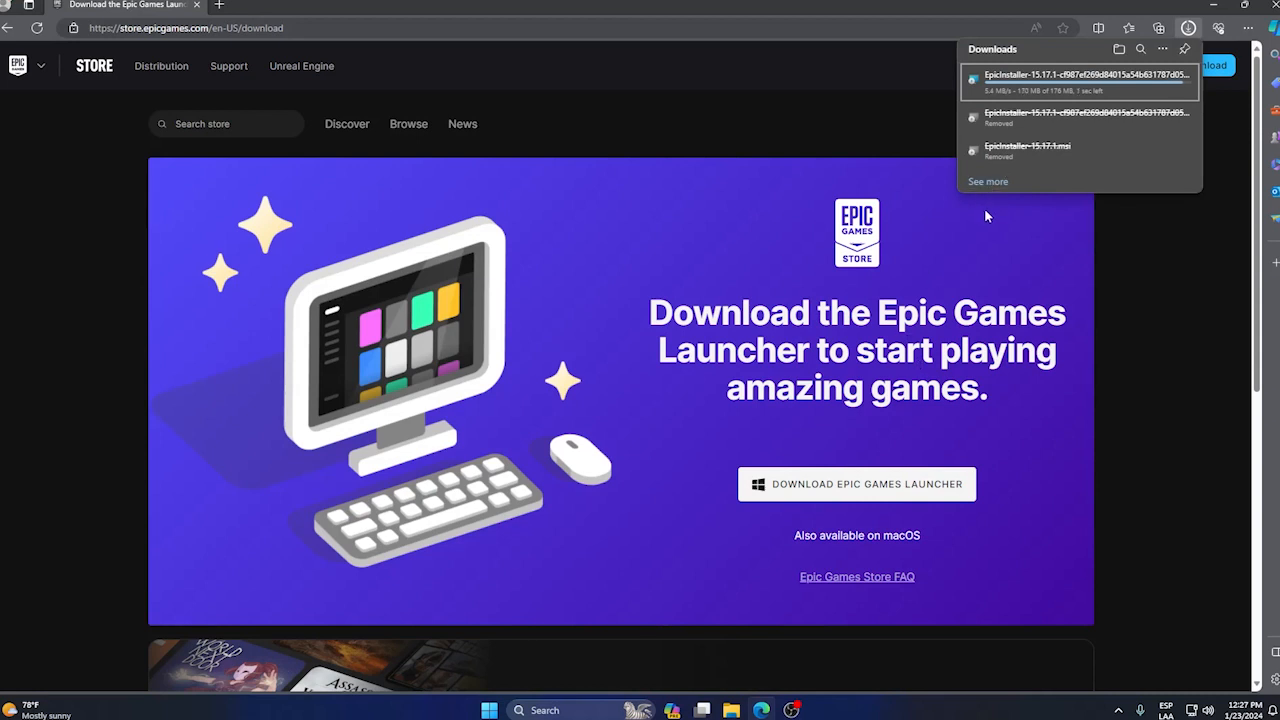
Locate EpicInstaller in the Downloads folder with Edge minimized and run it
{"action": "left_click", "coordinate": [731, 711]}
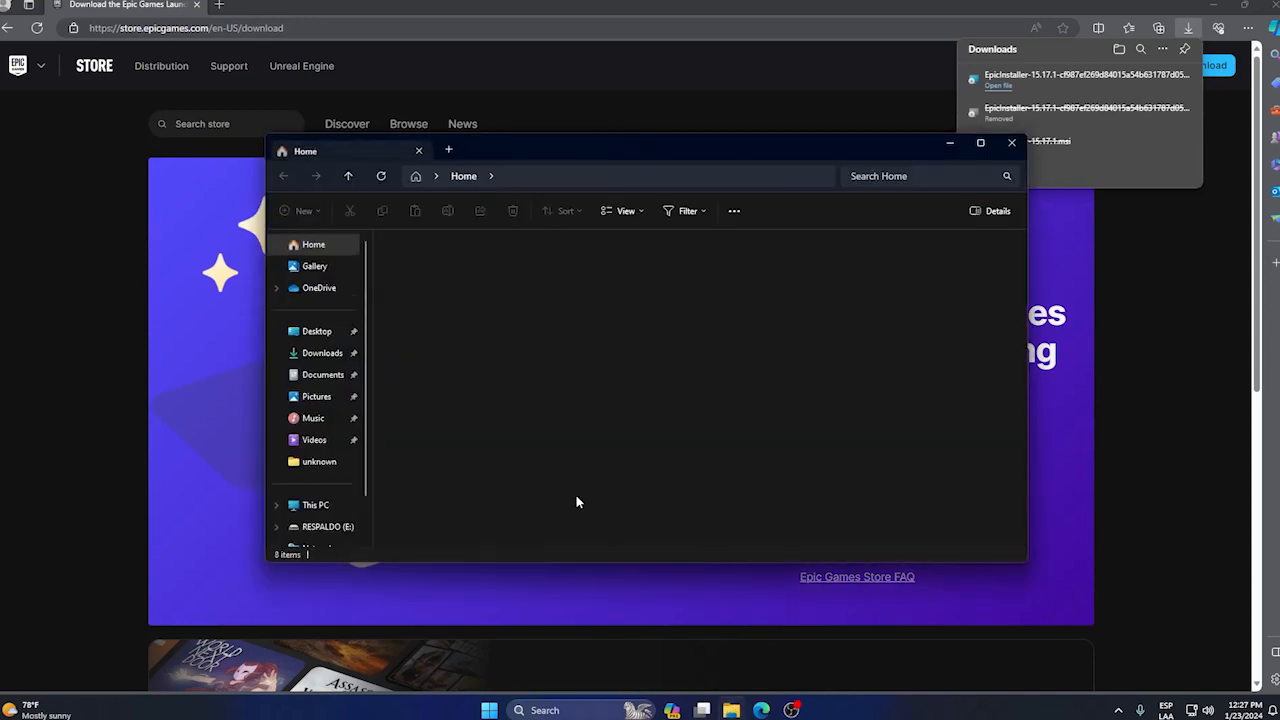
{"action": "left_click", "coordinate": [322, 353]}
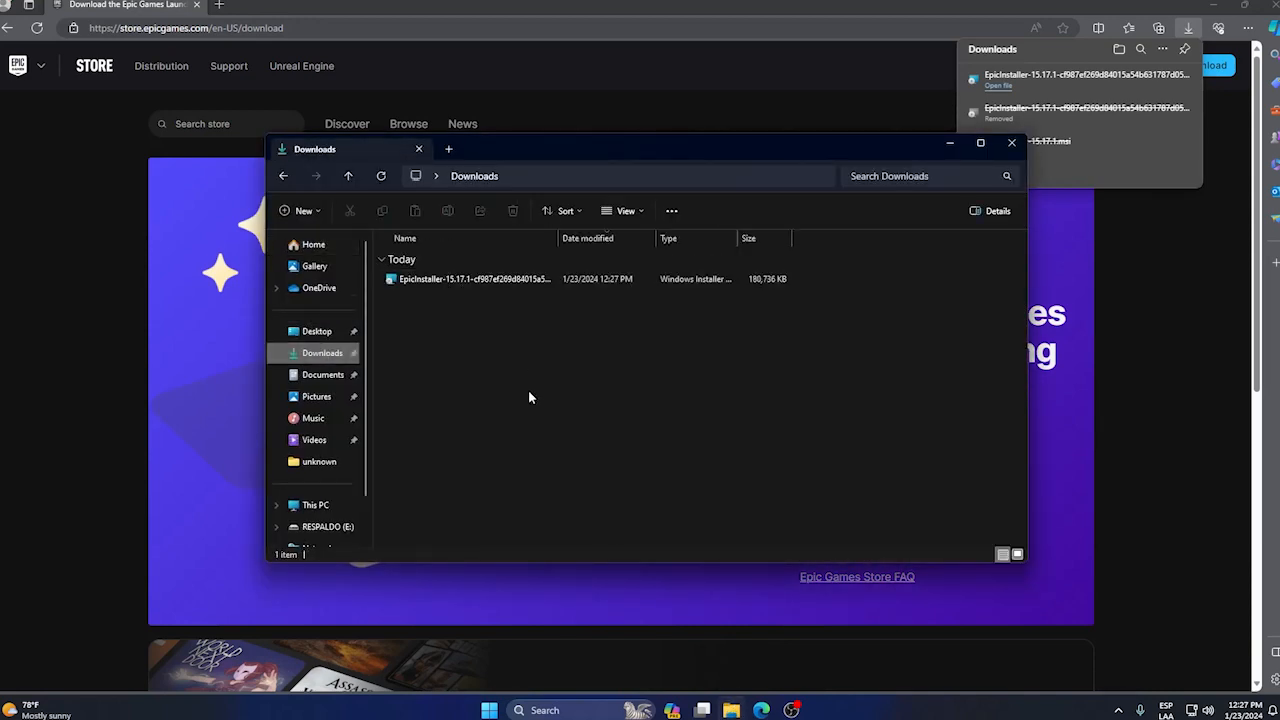
{"action": "left_click", "coordinate": [1241, 8]}
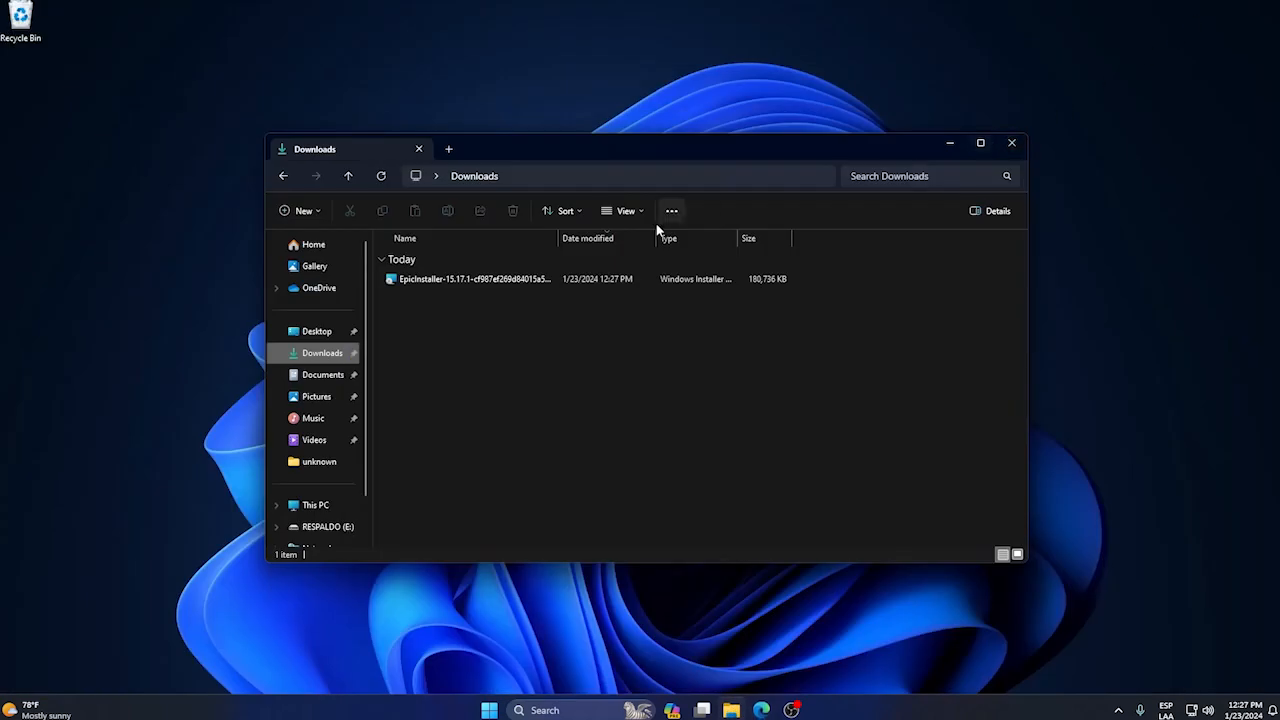
{"action": "double_click", "coordinate": [448, 280]}
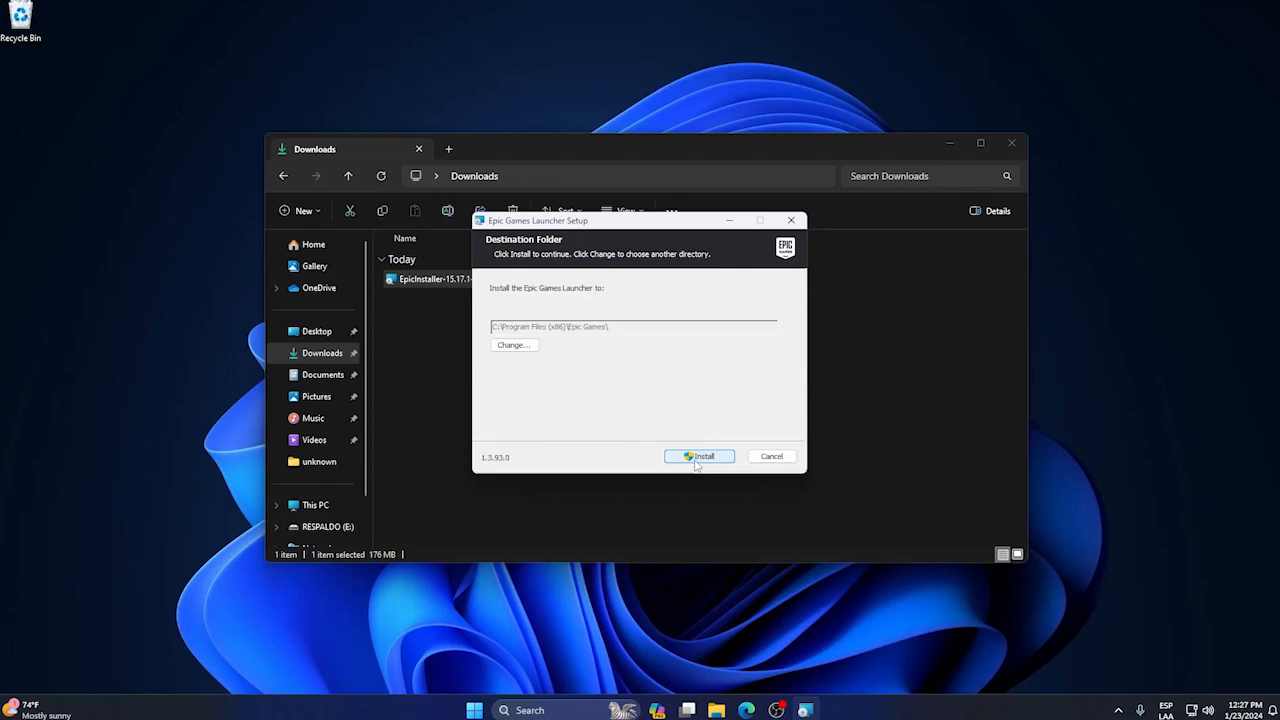
Install the launcher to the default Program Files (x86)\Epic Games folder
{"action": "left_click", "coordinate": [697, 457]}
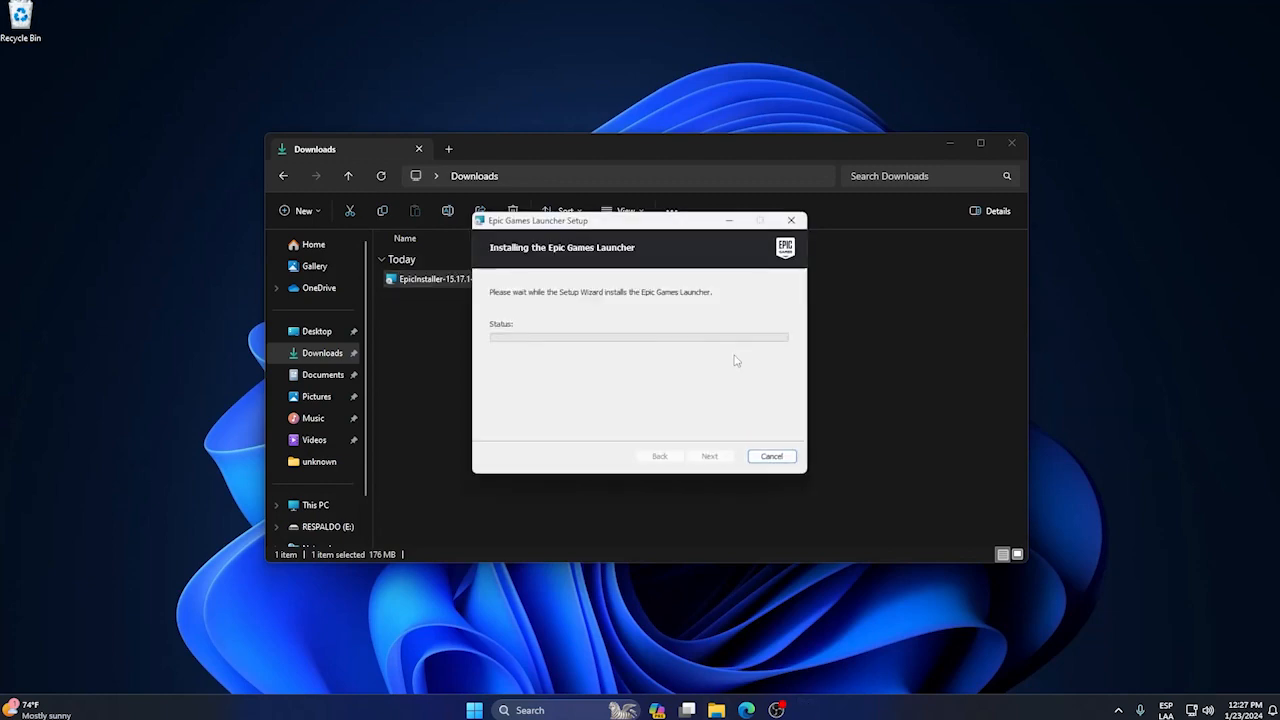